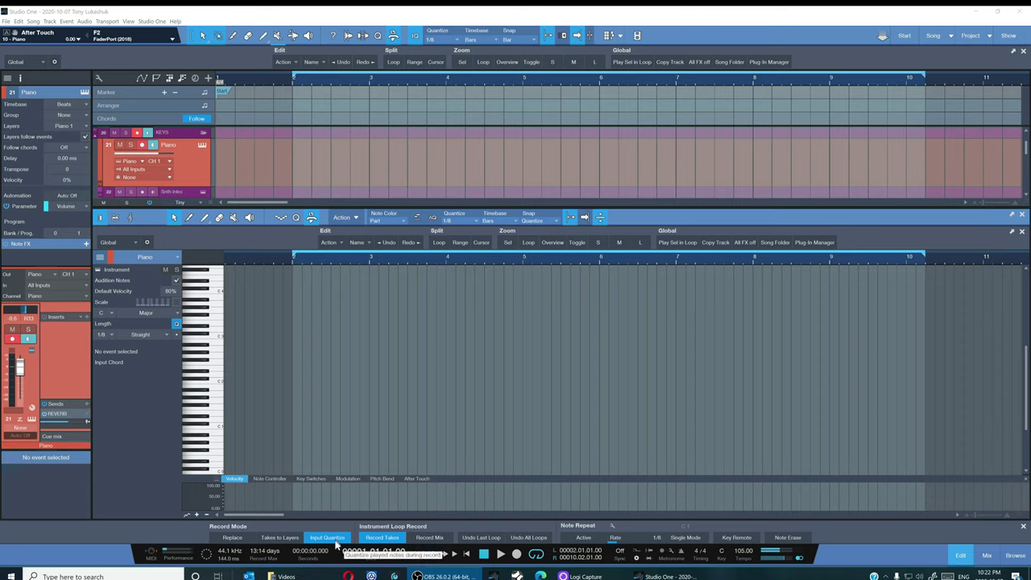
- Turn on Input Quantize in the Record Panel with the grid set to 1/8
{"action": "left_click", "coordinate": [129, 22]}
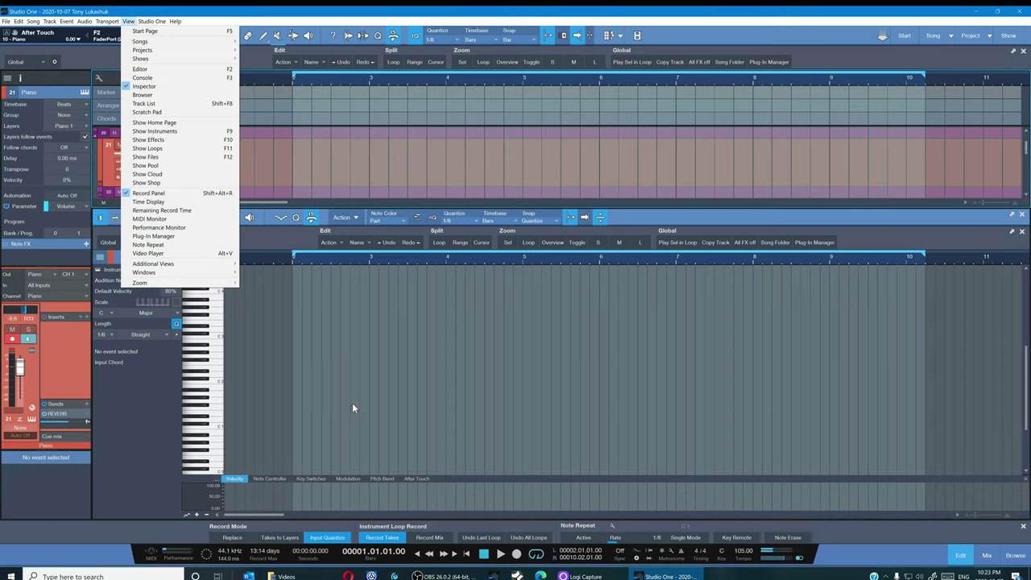
{"action": "left_click", "coordinate": [329, 544]}
{"action": "left_click", "coordinate": [328, 544]}
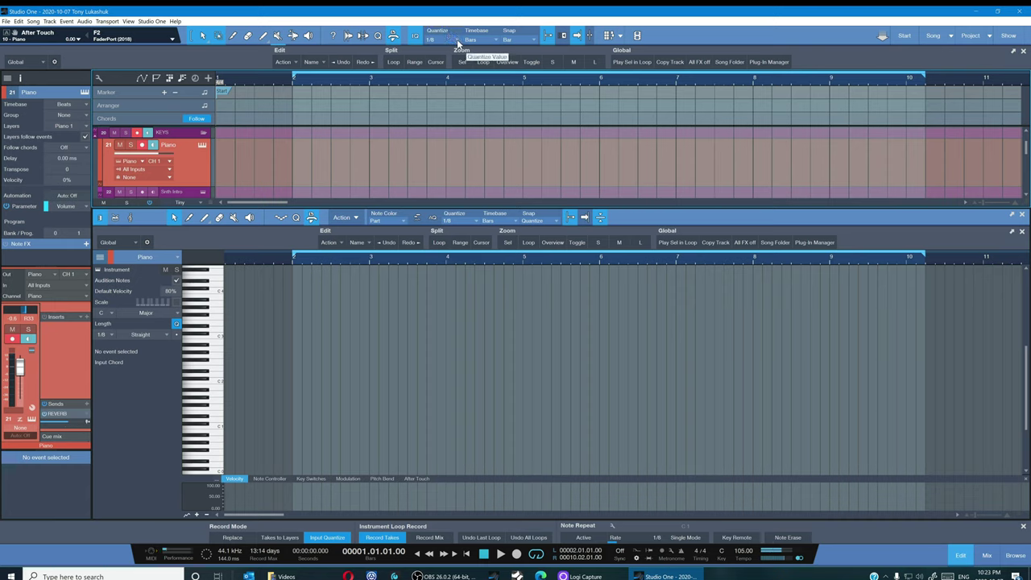
{"action": "left_click", "coordinate": [457, 39]}
{"action": "left_click", "coordinate": [509, 56]}
- Start recording the piano chord progression across bars 2 to 10
{"action": "key", "text": "KP_Multiply"}
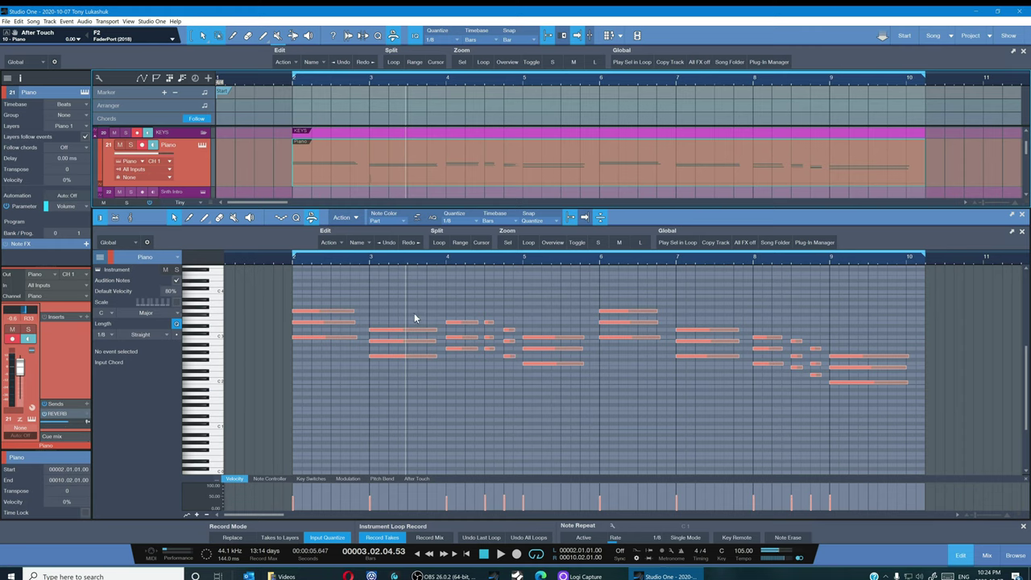
- Select all recorded piano notes and set their length to Legato
{"action": "mouse_move", "coordinate": [416, 313]}
{"action": "left_mouse_down"}
{"action": "mouse_move", "coordinate": [440, 376]}
{"action": "mouse_move", "coordinate": [457, 360]}
{"action": "left_mouse_up"}
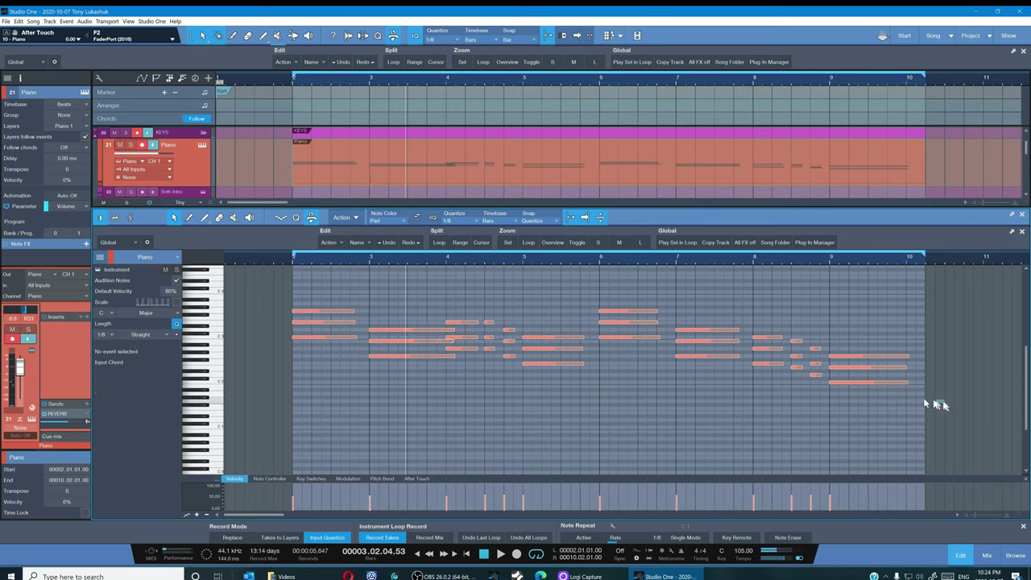
{"action": "left_click_drag", "start_coordinate": [942, 401], "coordinate": [276, 288]}
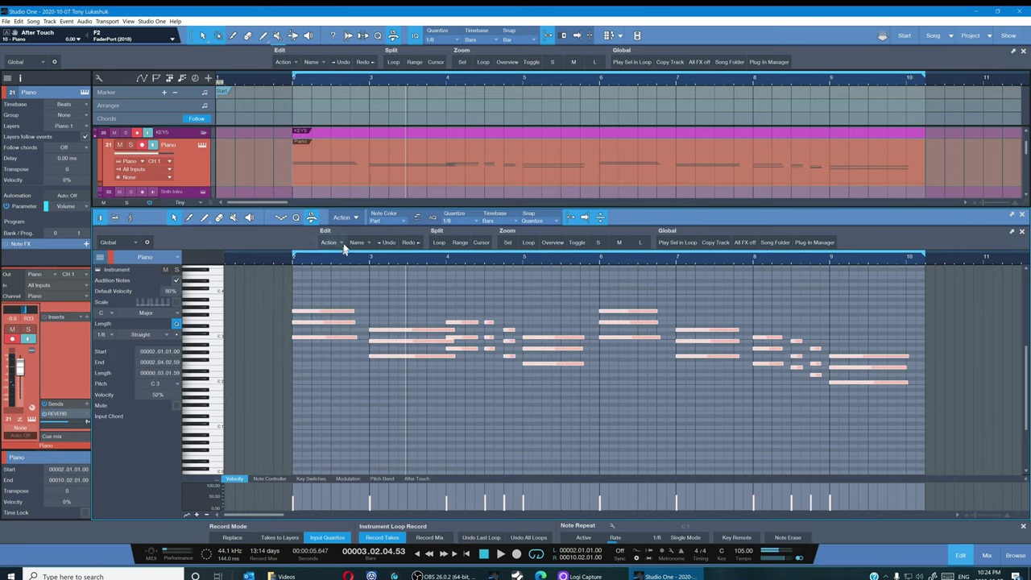
{"action": "left_click", "coordinate": [358, 219]}
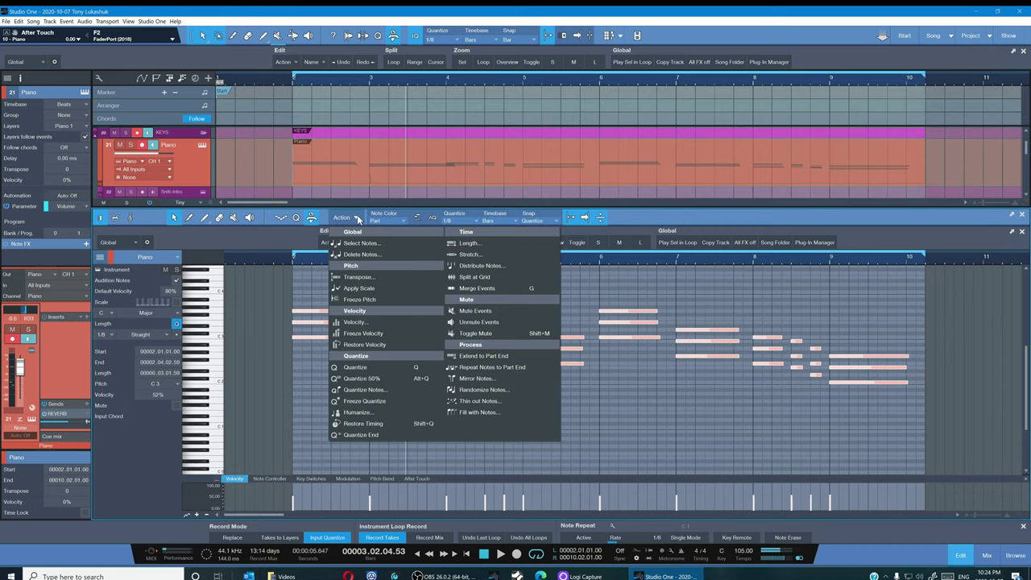
{"action": "left_click", "coordinate": [488, 245]}
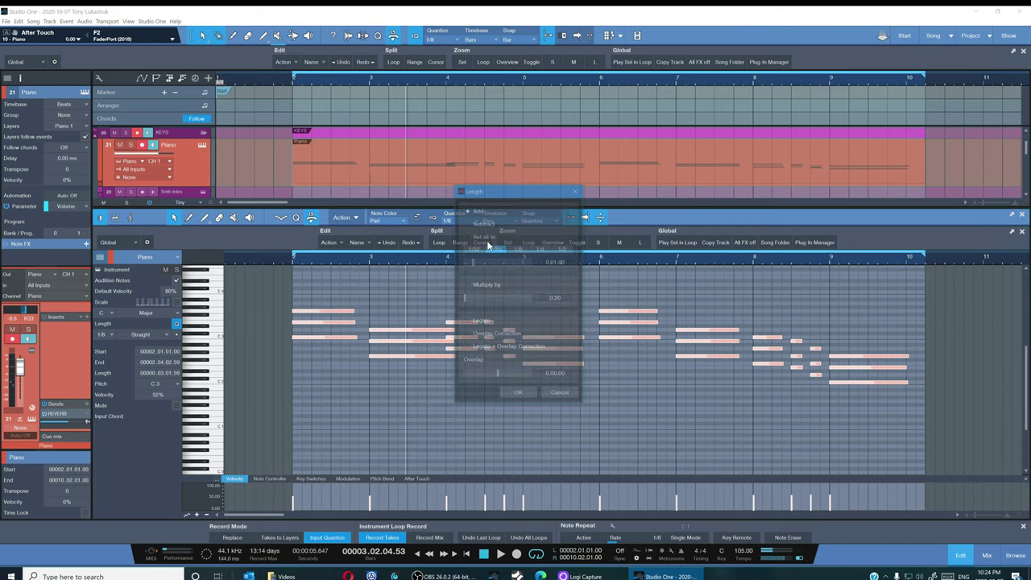
{"action": "left_click_drag", "start_coordinate": [516, 192], "coordinate": [199, 221]}
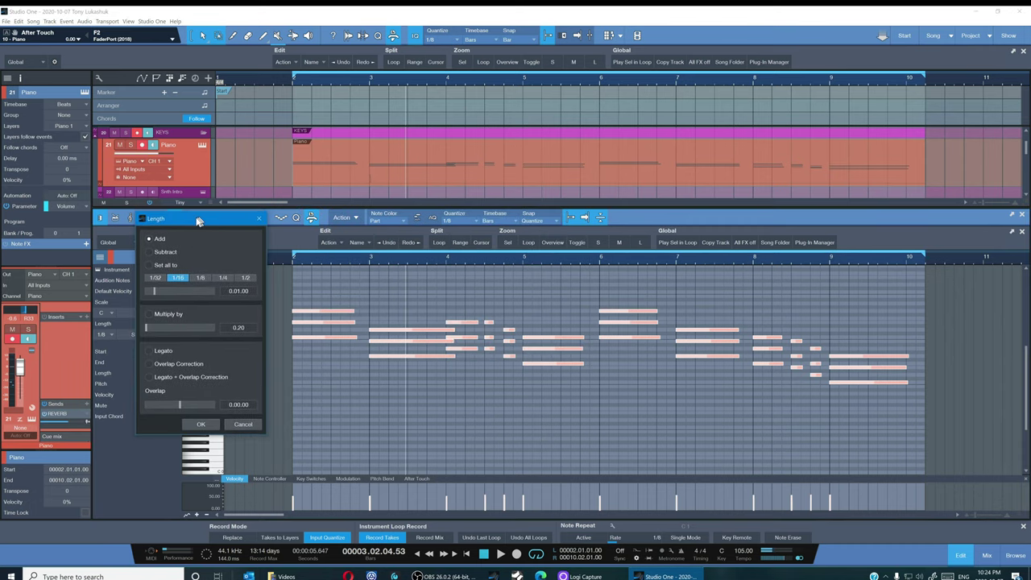
{"action": "left_click", "coordinate": [148, 350]}
{"action": "left_click", "coordinate": [202, 425]}
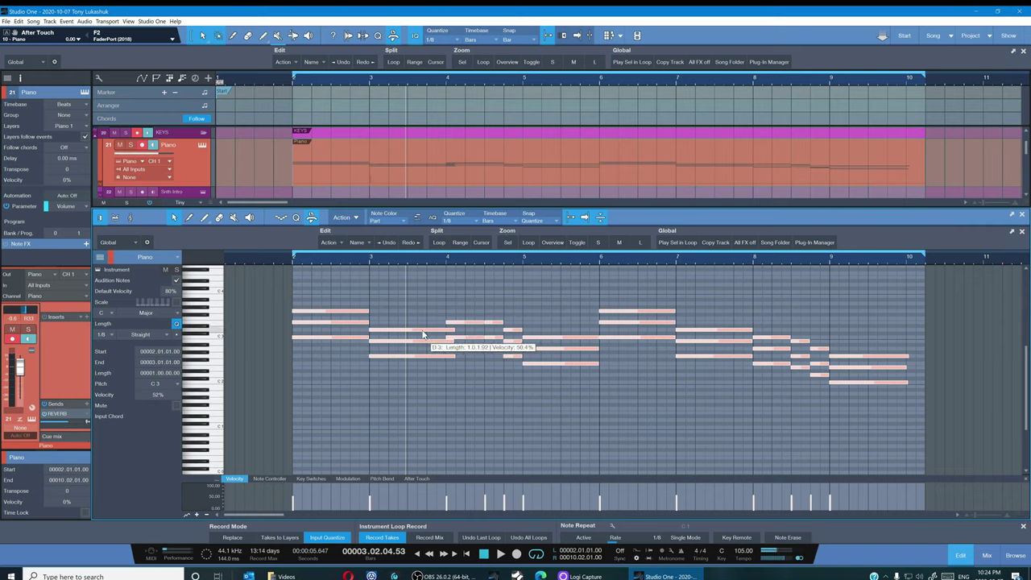
{"action": "mouse_move", "coordinate": [415, 333]}
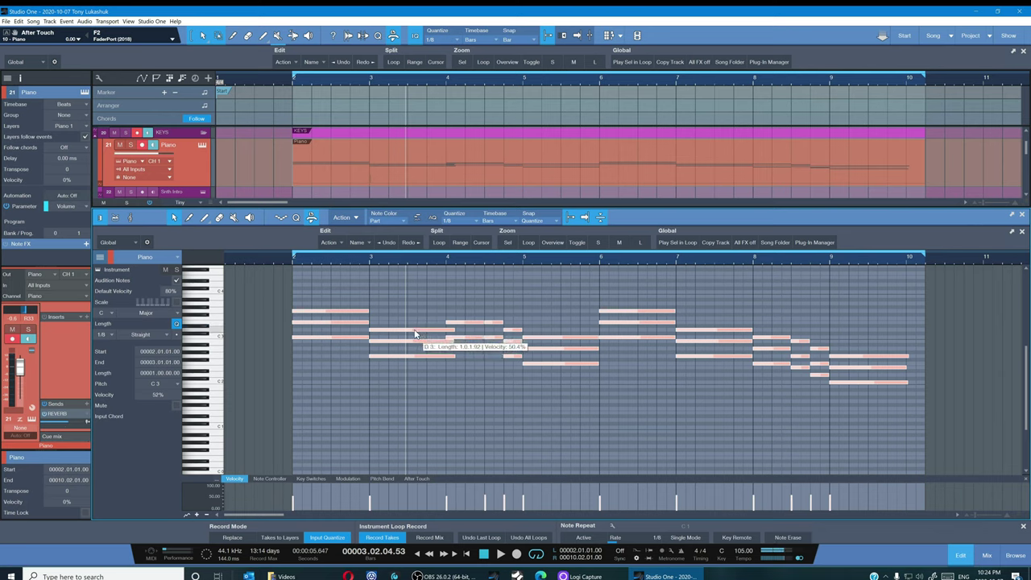
- Undo the plain legato and reapply note lengths as Legato + Overlap Correction
{"action": "key", "text": "ctrl+z"}
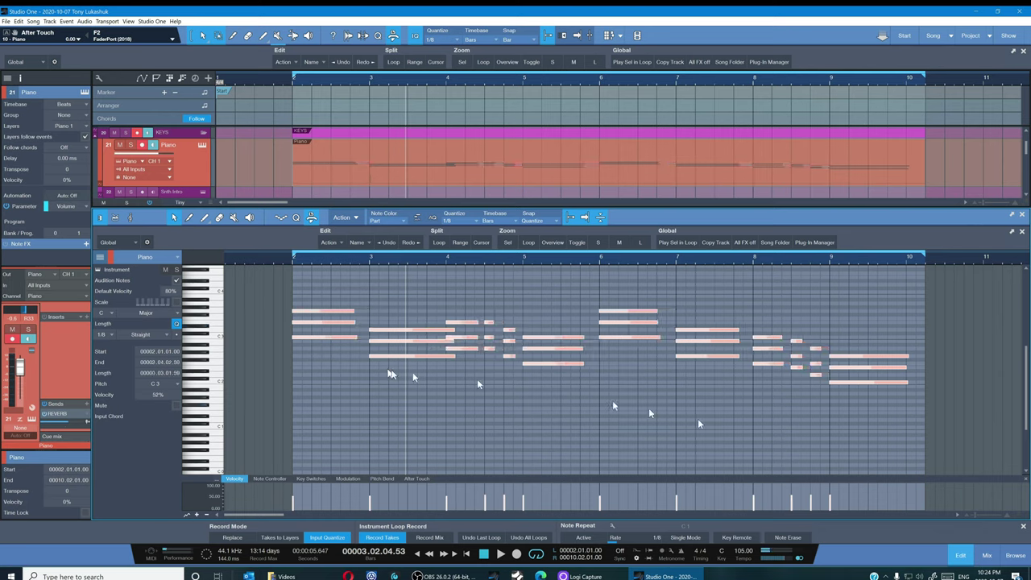
{"action": "left_click", "coordinate": [357, 219]}
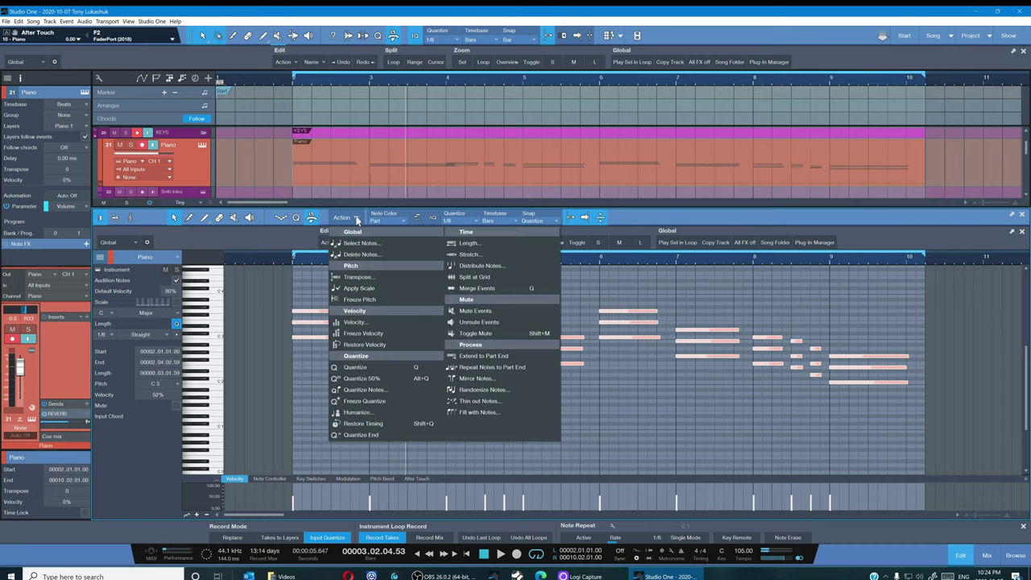
{"action": "left_click", "coordinate": [475, 244]}
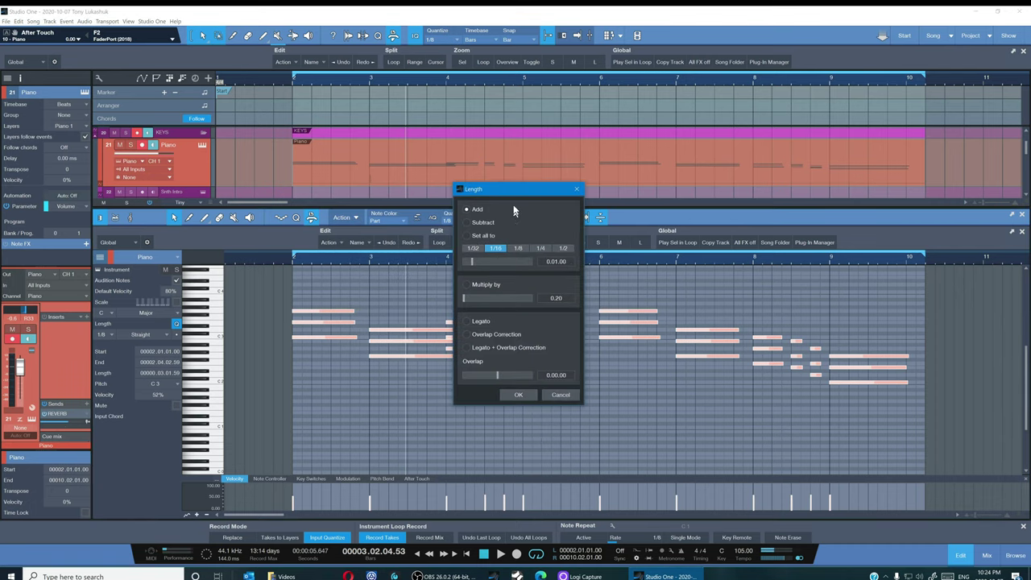
{"action": "left_click_drag", "start_coordinate": [526, 193], "coordinate": [197, 215]}
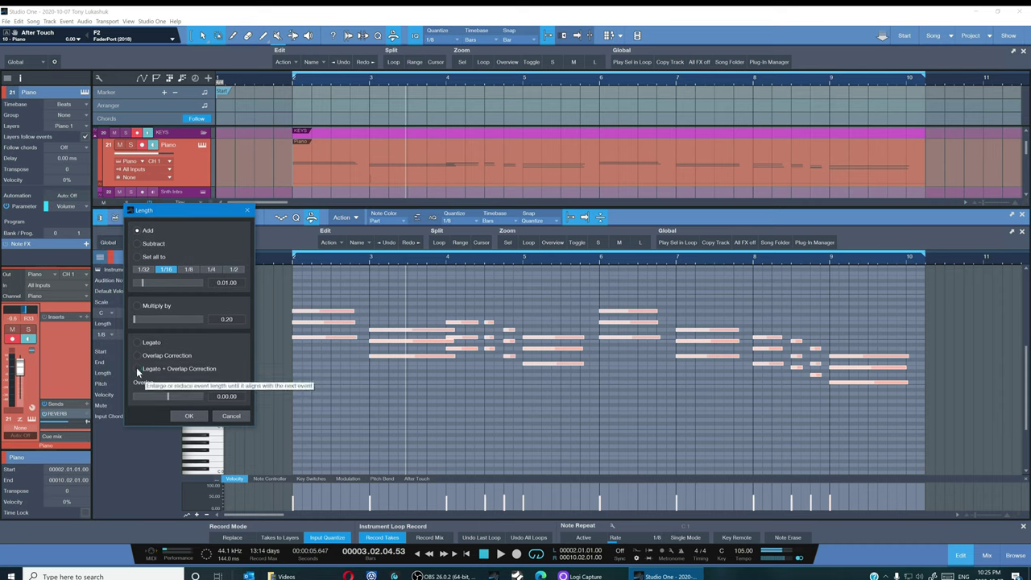
{"action": "left_click", "coordinate": [137, 368]}
{"action": "left_click", "coordinate": [188, 415]}
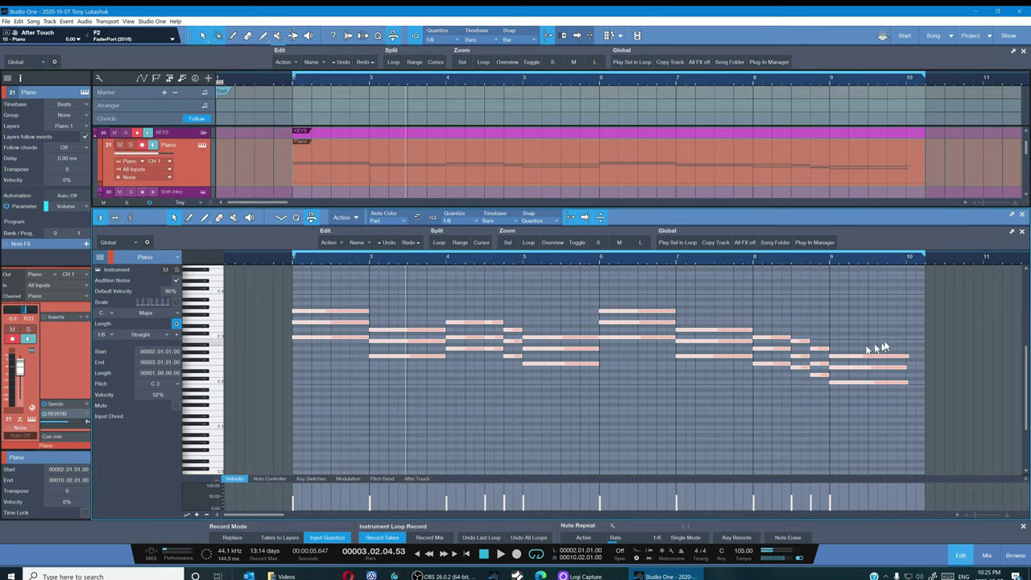
- Select the last chord, extend it to 10.2.1.00, and play the progression from the start
{"action": "mouse_move", "coordinate": [887, 336]}
{"action": "left_mouse_down"}
{"action": "mouse_move", "coordinate": [916, 408]}
{"action": "mouse_move", "coordinate": [916, 382]}
{"action": "mouse_move", "coordinate": [925, 384]}
{"action": "left_mouse_up"}
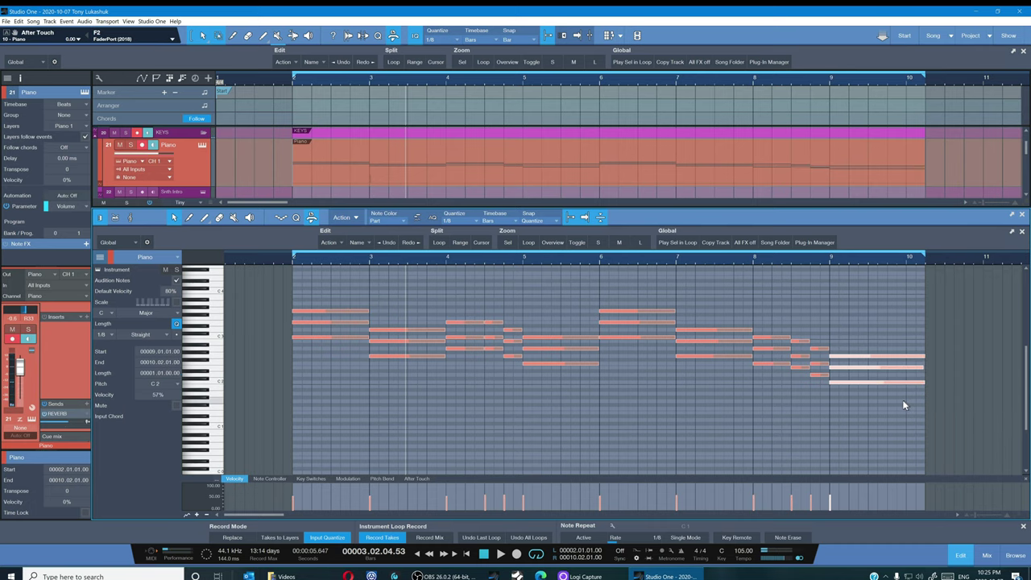
{"action": "key", "text": "space"}
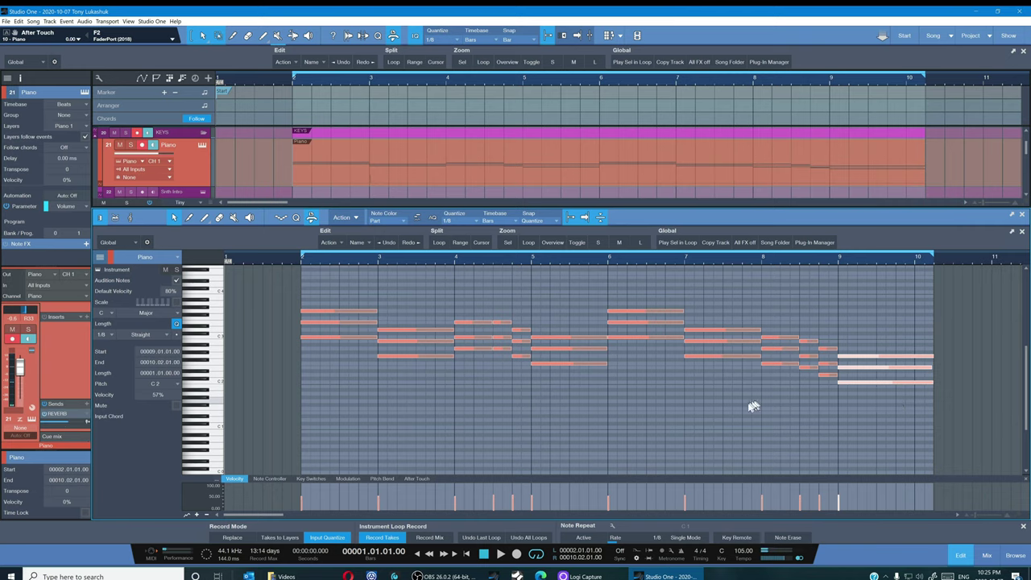
{"action": "key", "text": "space"}
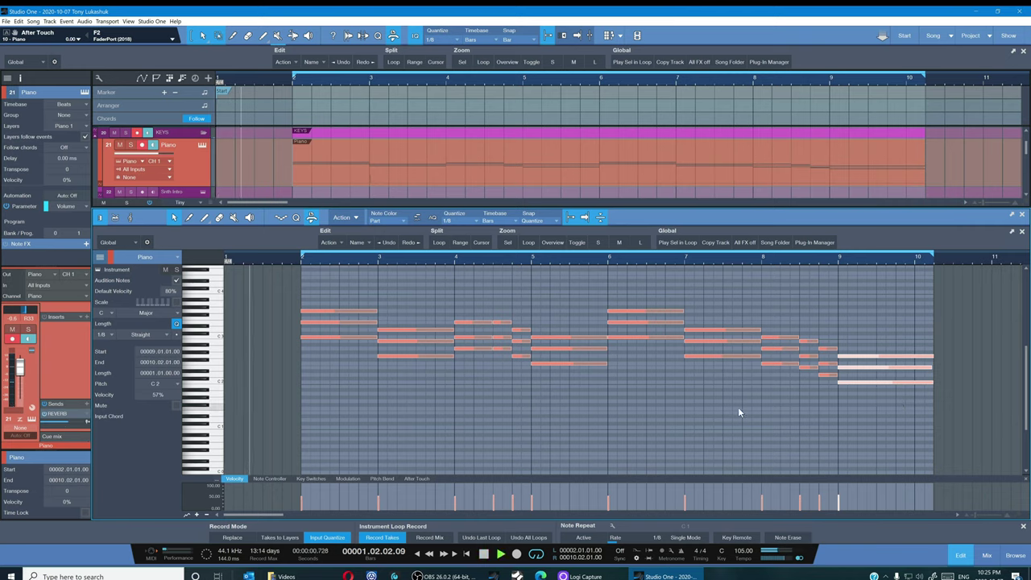